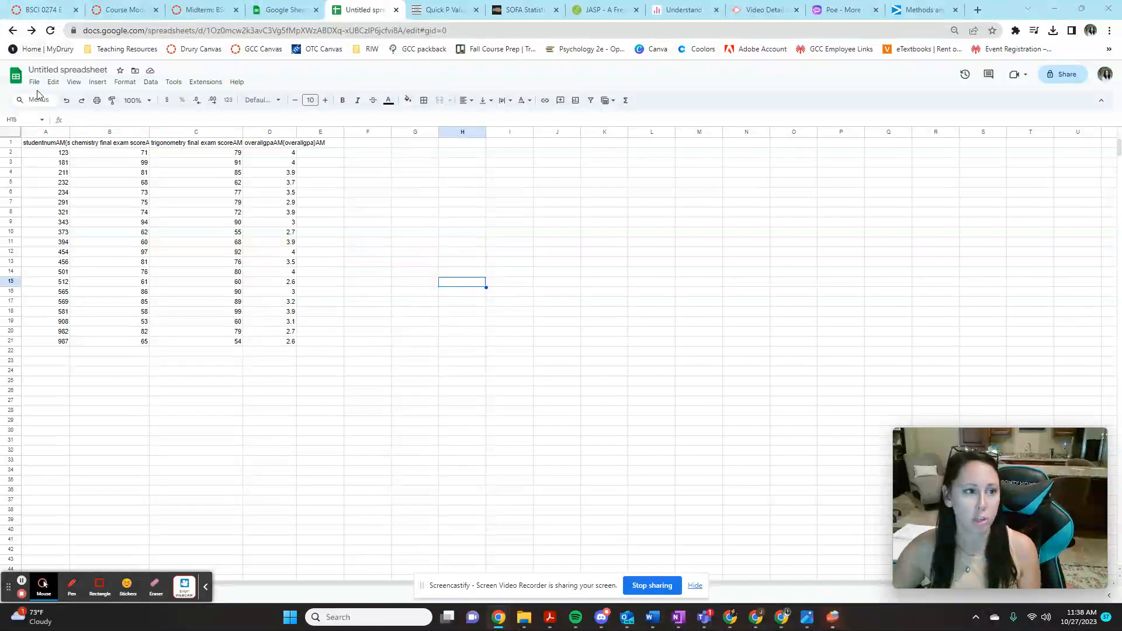
# Rename the untitled spreadsheet as examplecorrelationdatasheets
pyautogui.click(76, 71)
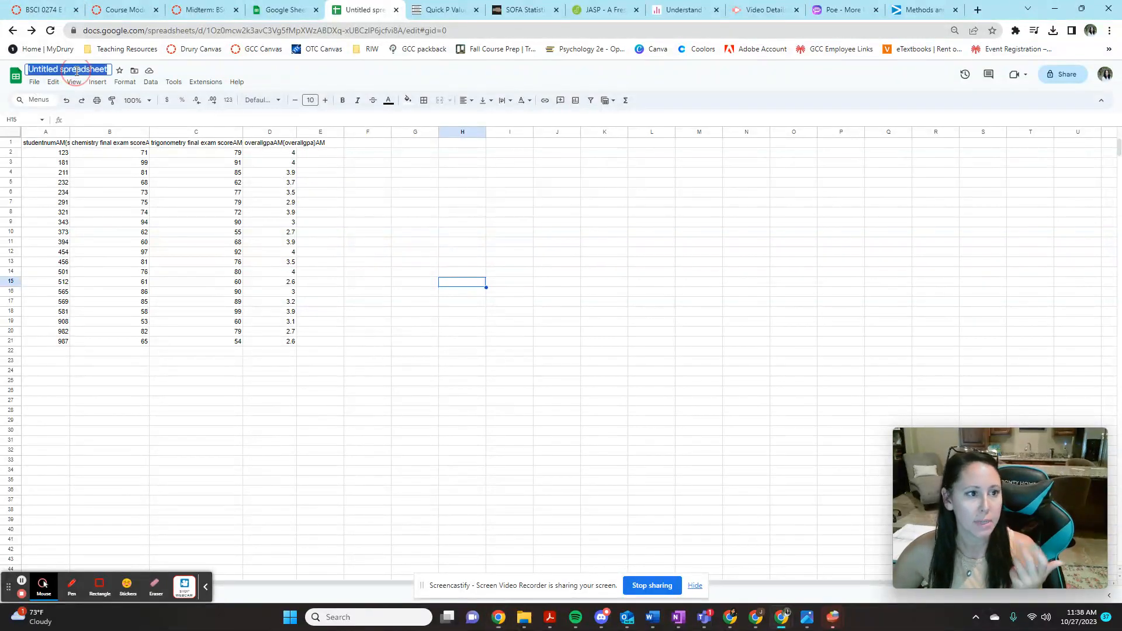
pyautogui.write('e')
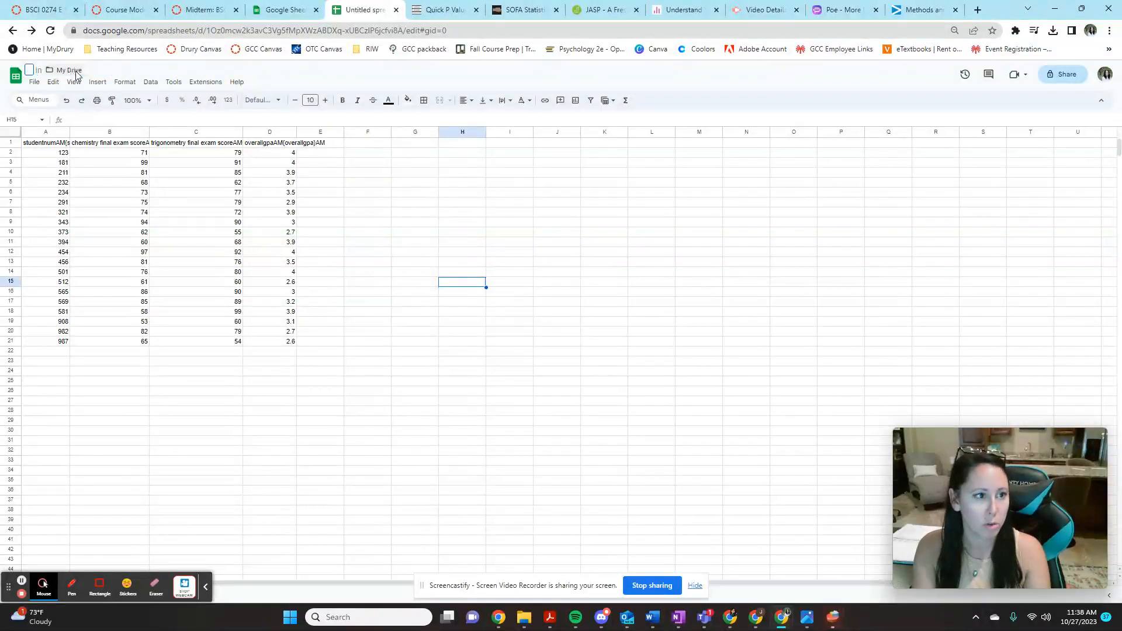
pyautogui.write('xample')
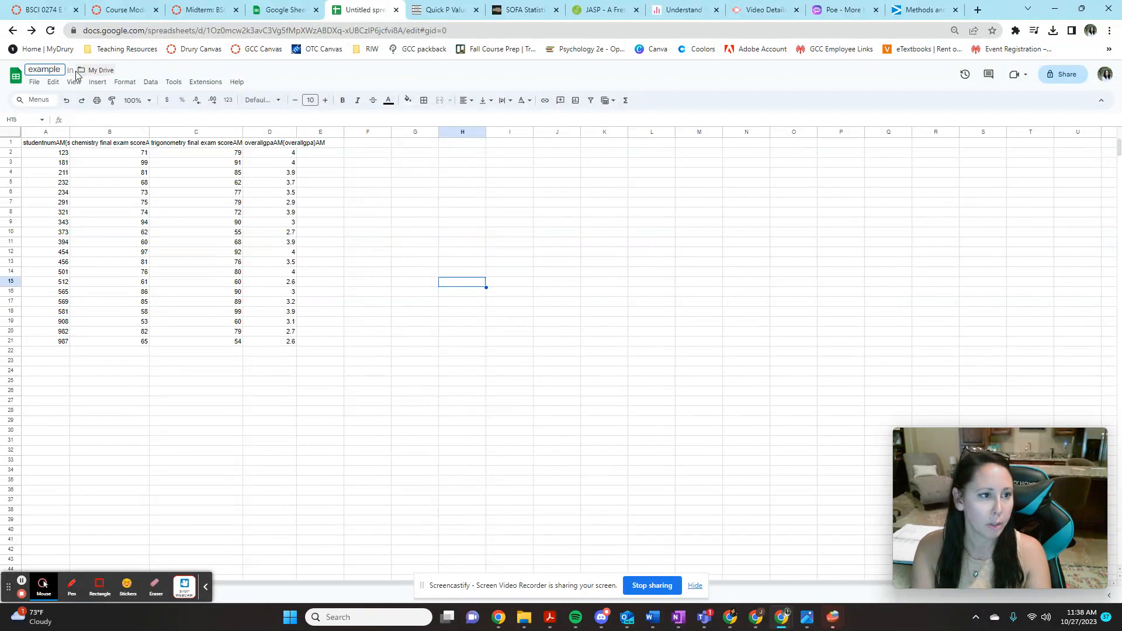
pyautogui.write('correlationdata')
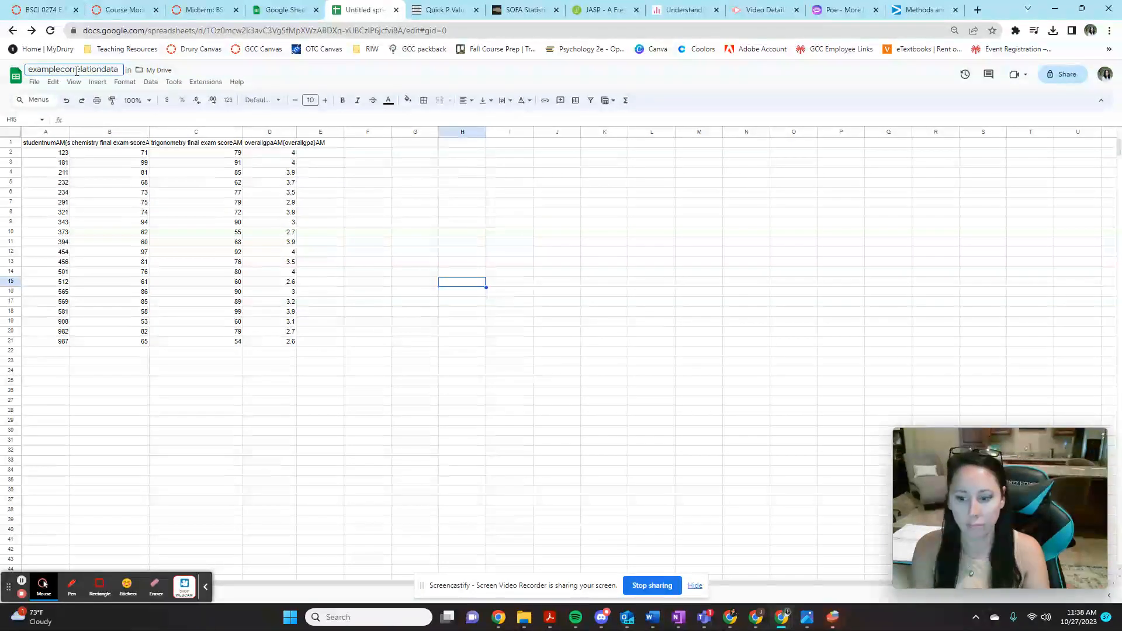
pyautogui.write('shets')
pyautogui.press('Return')
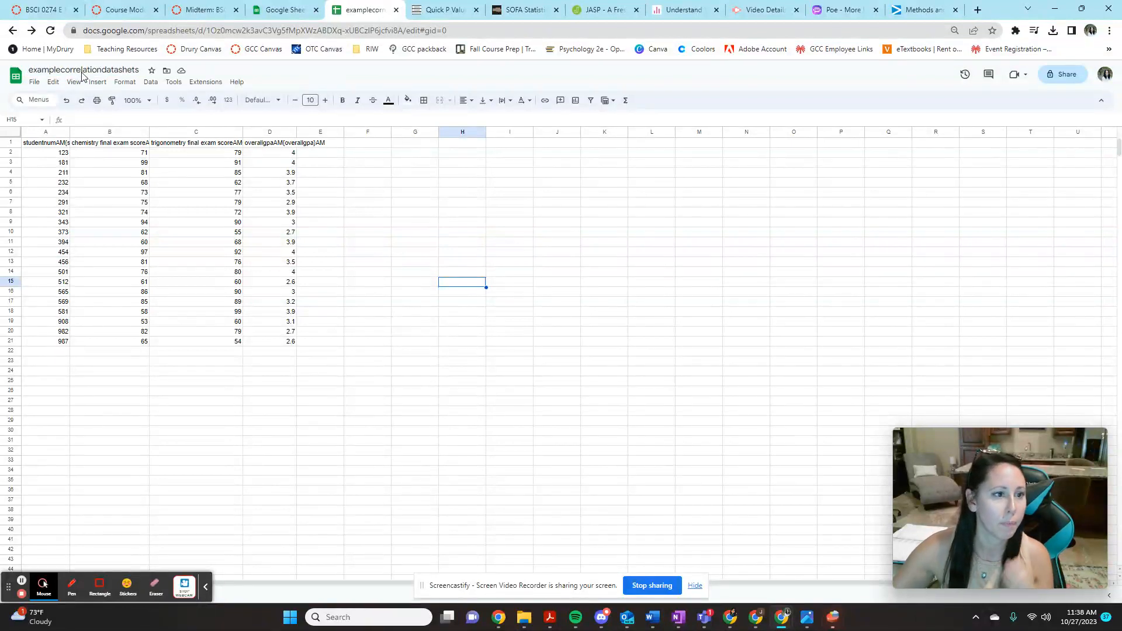
pyautogui.click(126, 69)
pyautogui.write('e')
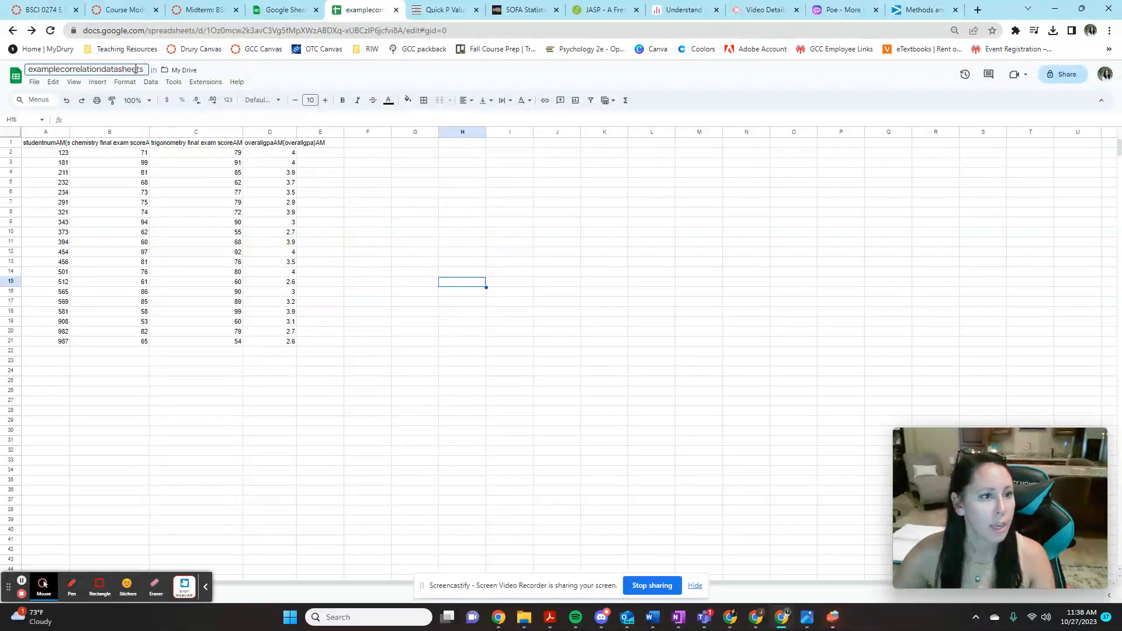
pyautogui.press('Return')
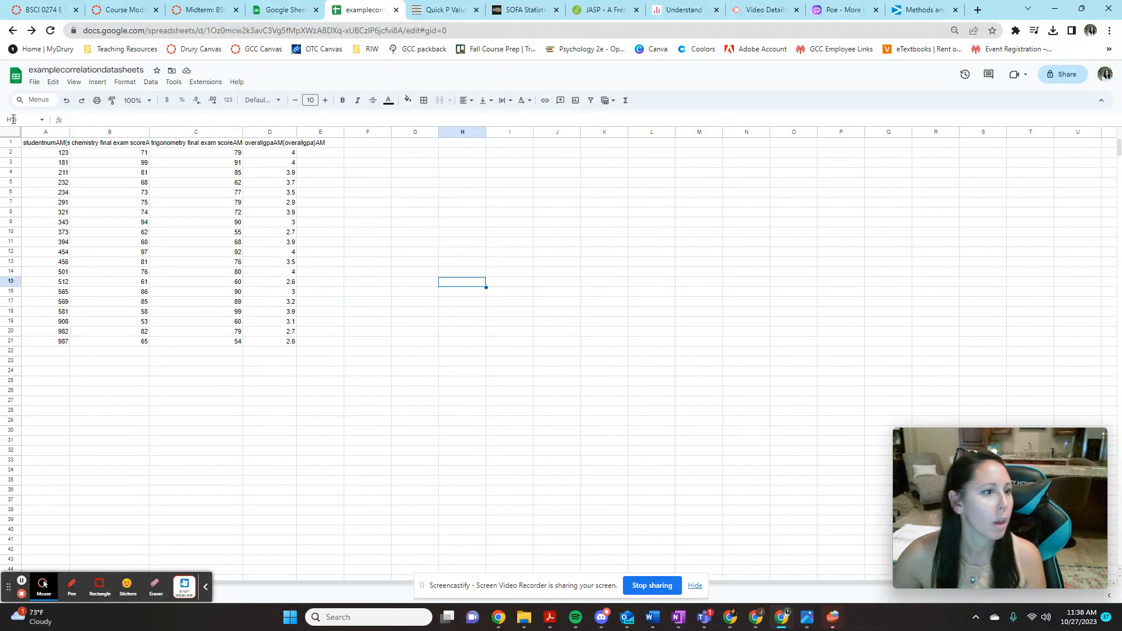
# Download the sheet as a Comma Separated Values (.csv) file
pyautogui.click(35, 83)
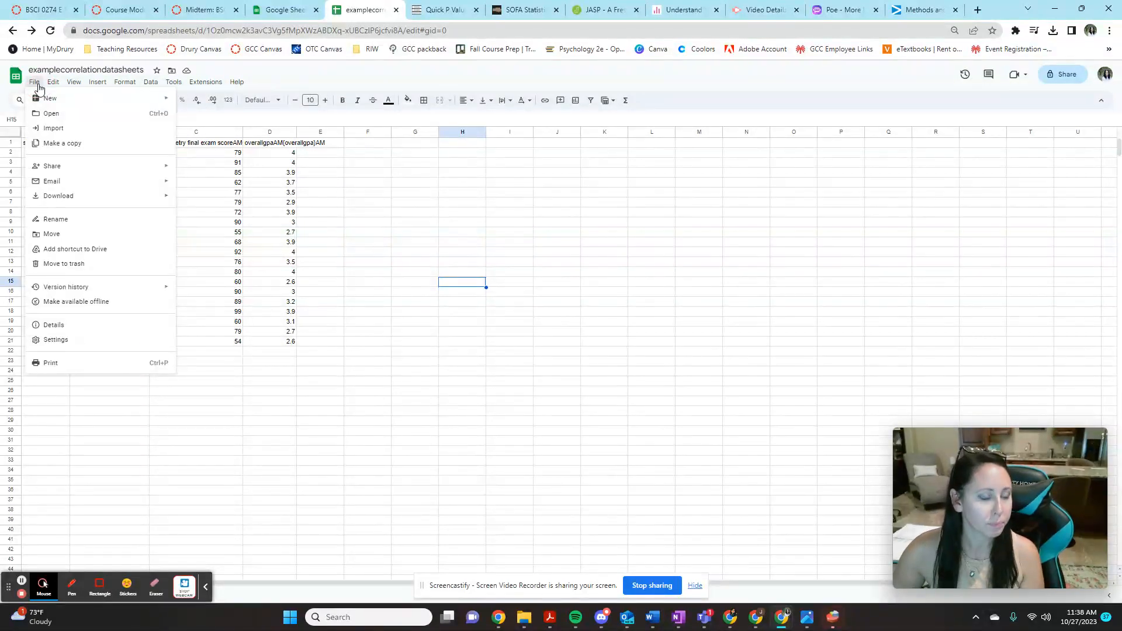
pyautogui.moveTo(104, 201)
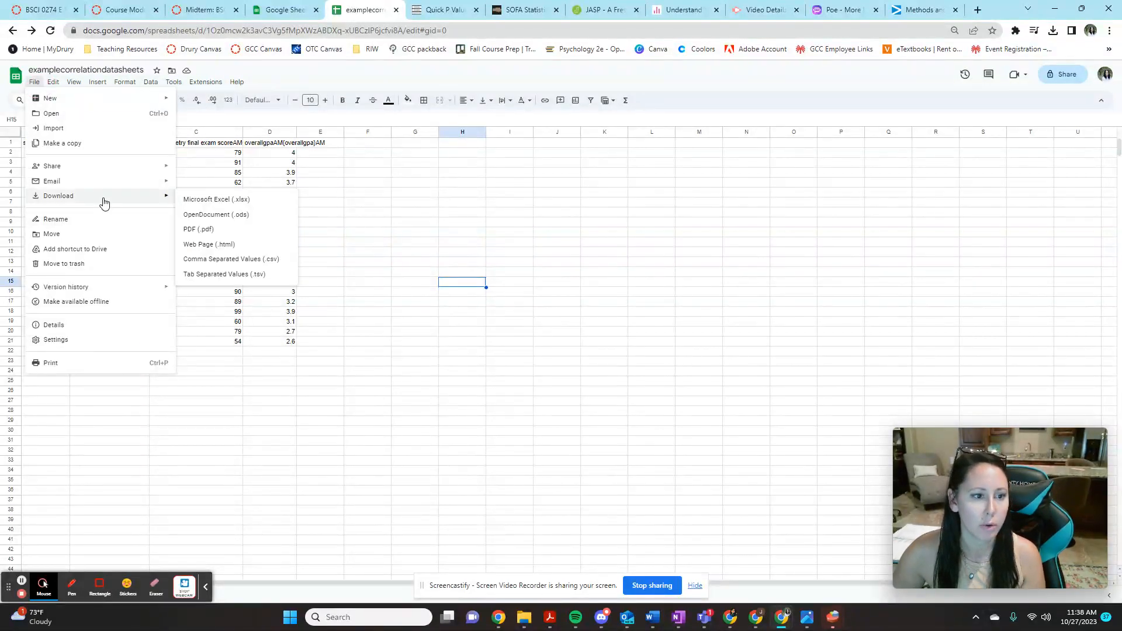
pyautogui.click(255, 264)
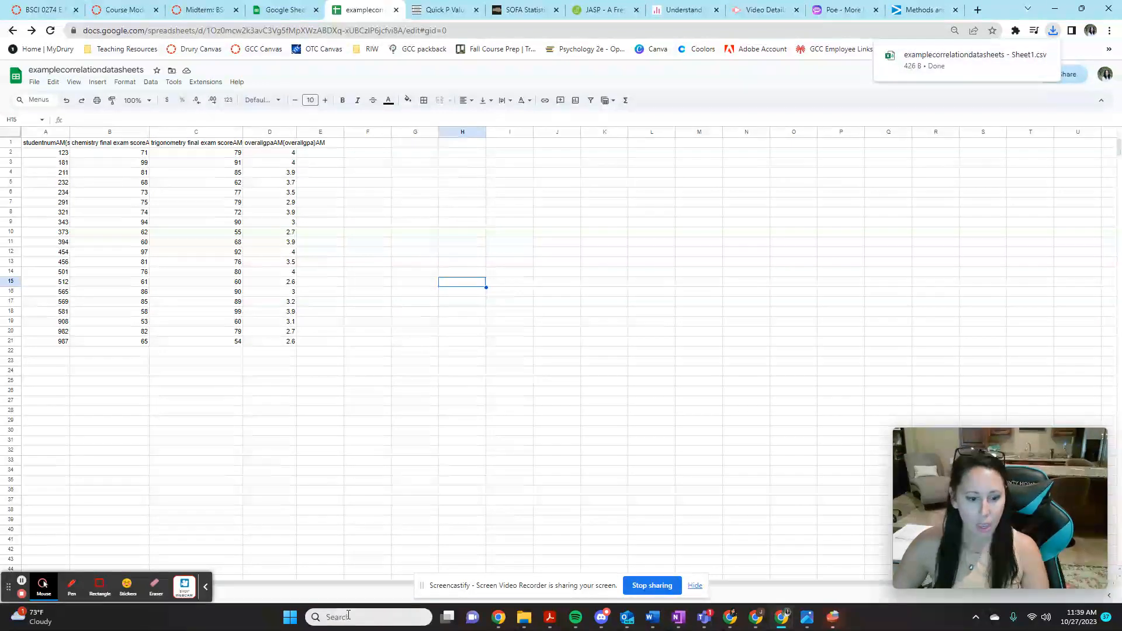
# Switch to PSPP by searching for it in Windows, and maximize its data editor window
pyautogui.click(371, 615)
pyautogui.write('pspp')
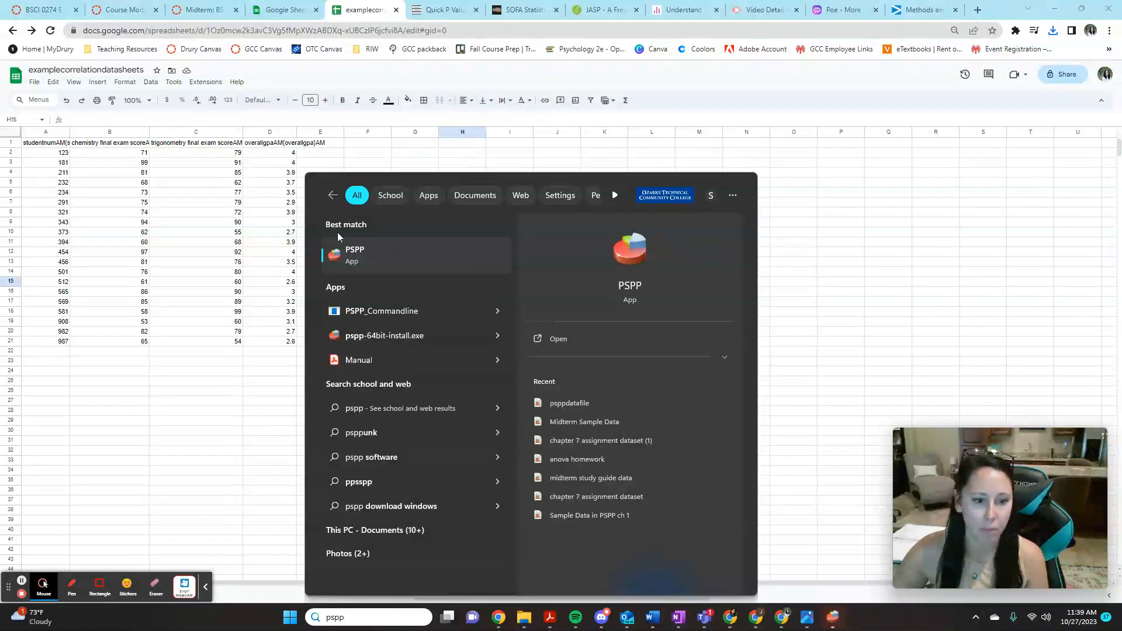
pyautogui.click(381, 260)
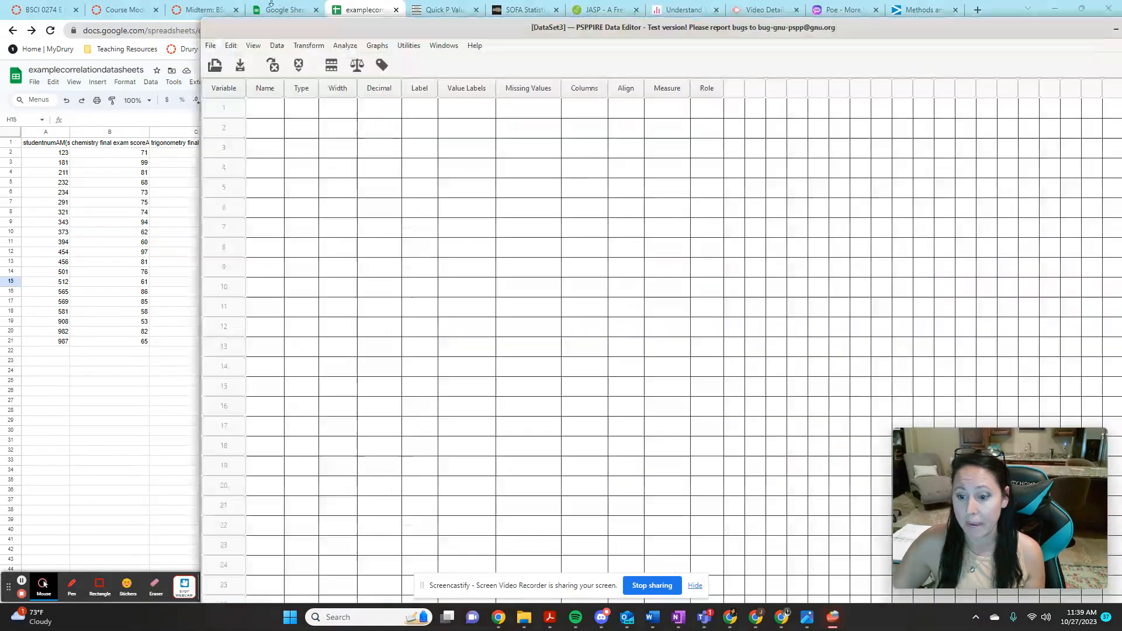
pyautogui.moveTo(213, 3); pyautogui.dragTo(122, 3)
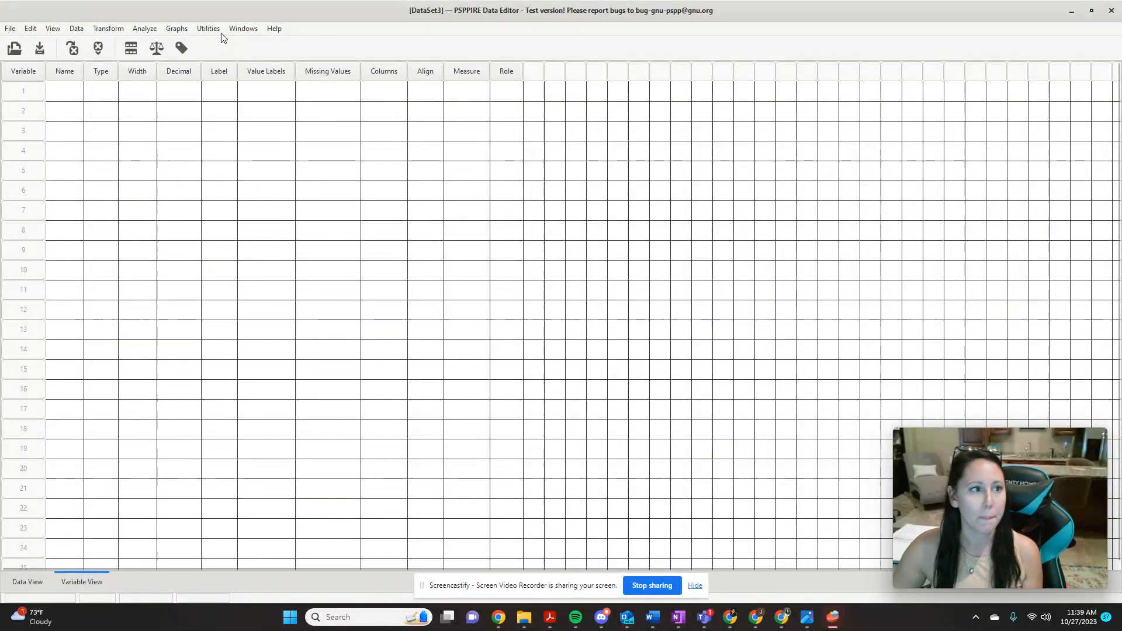
# Start a data import in a maximized window and filter the file list to Comma Separated Value Files
pyautogui.click(10, 28)
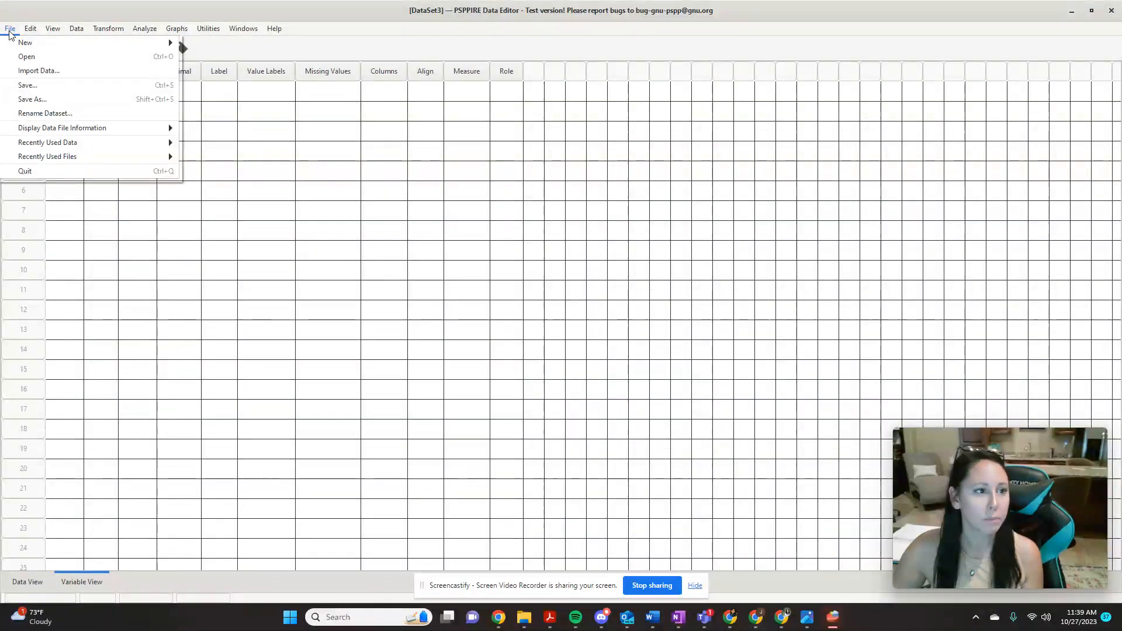
pyautogui.click(43, 71)
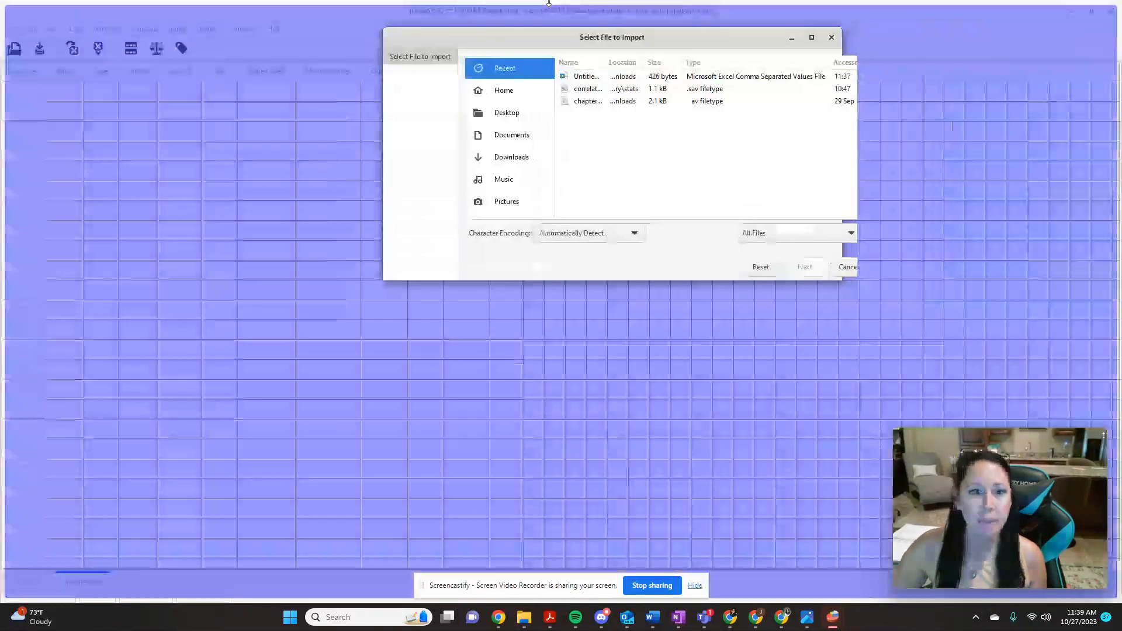
pyautogui.moveTo(548, 3); pyautogui.dragTo(549, 3)
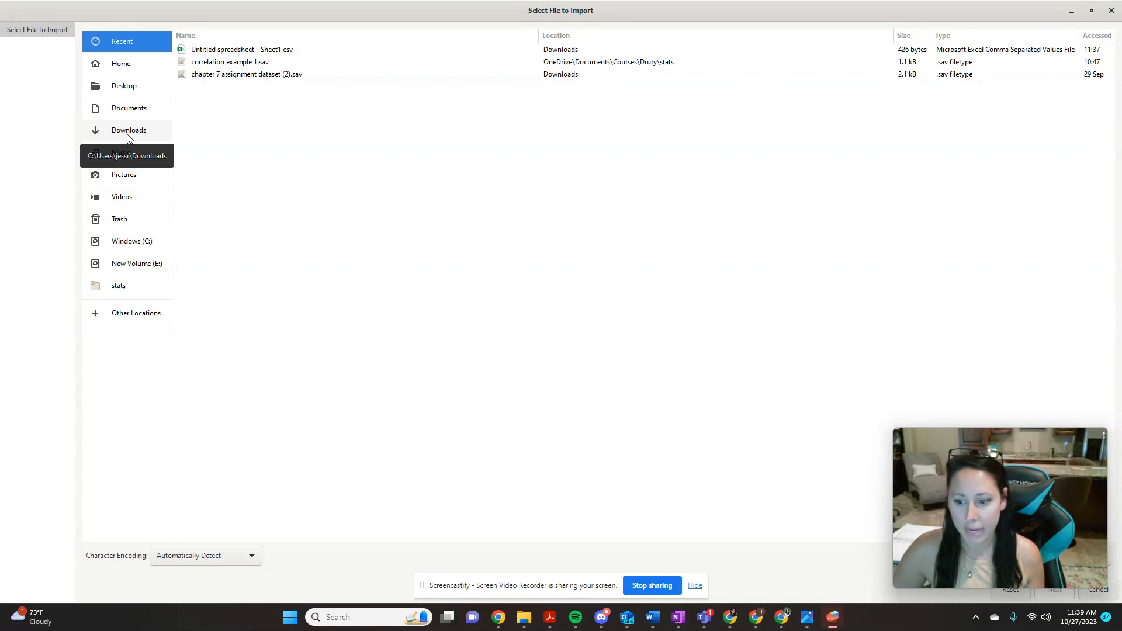
pyautogui.moveTo(1015, 471); pyautogui.dragTo(1032, 283)
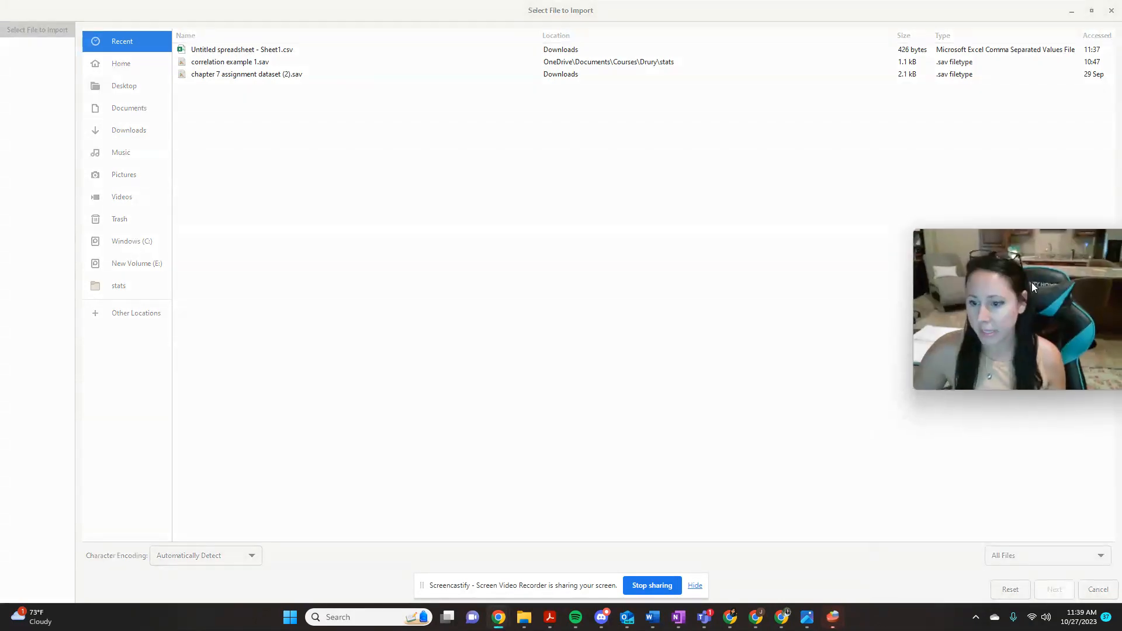
pyautogui.click(647, 245)
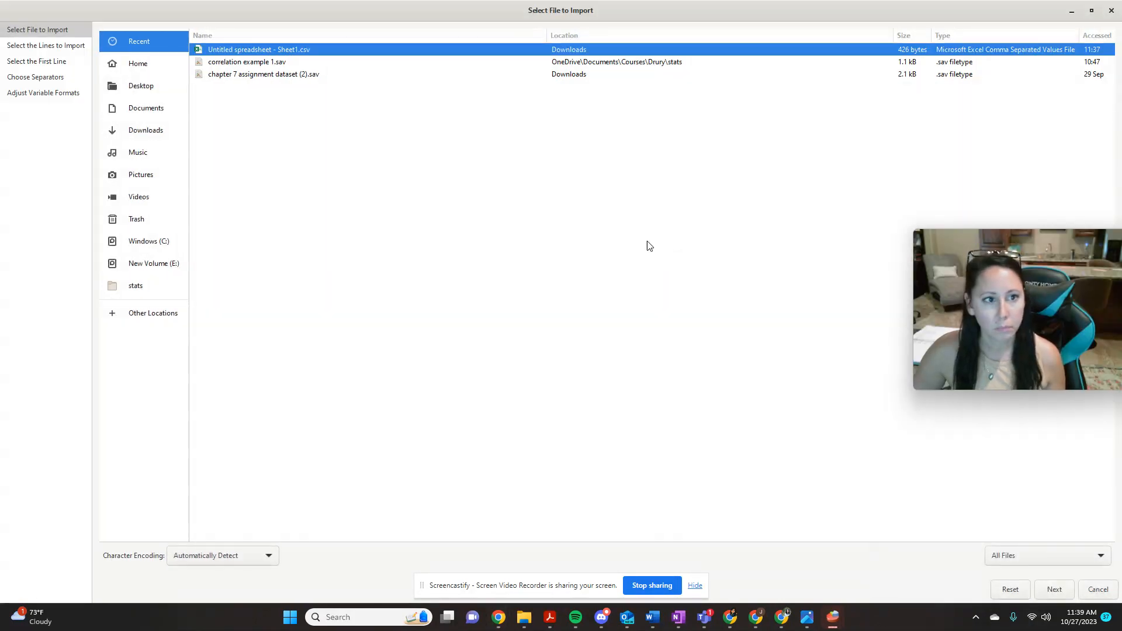
pyautogui.click(1050, 560)
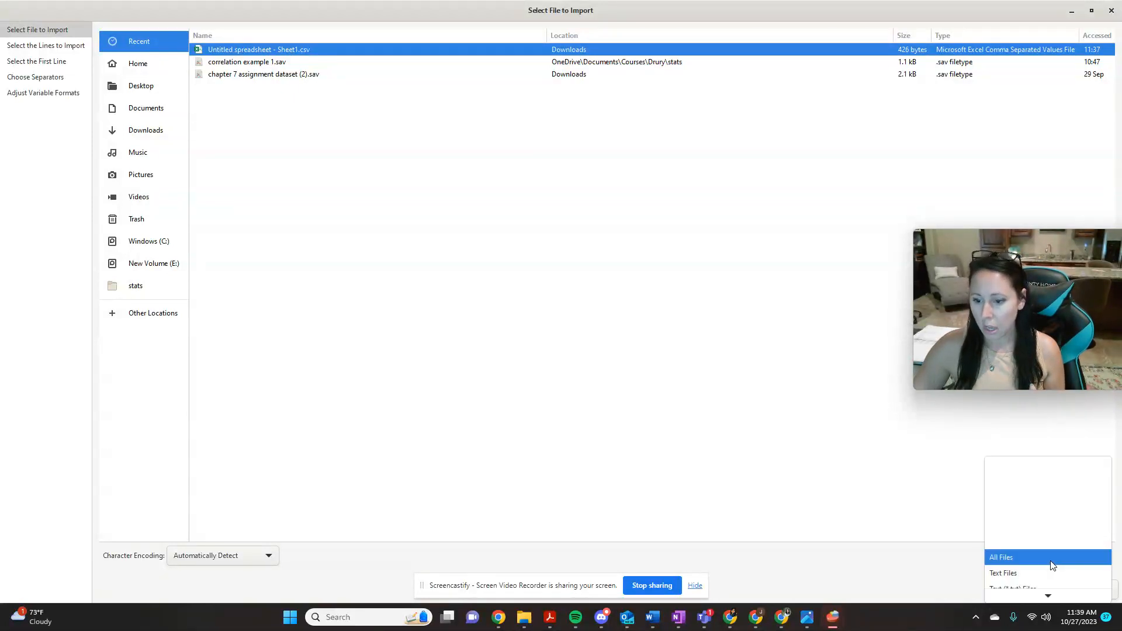
pyautogui.scroll(-3, 1059, 555)
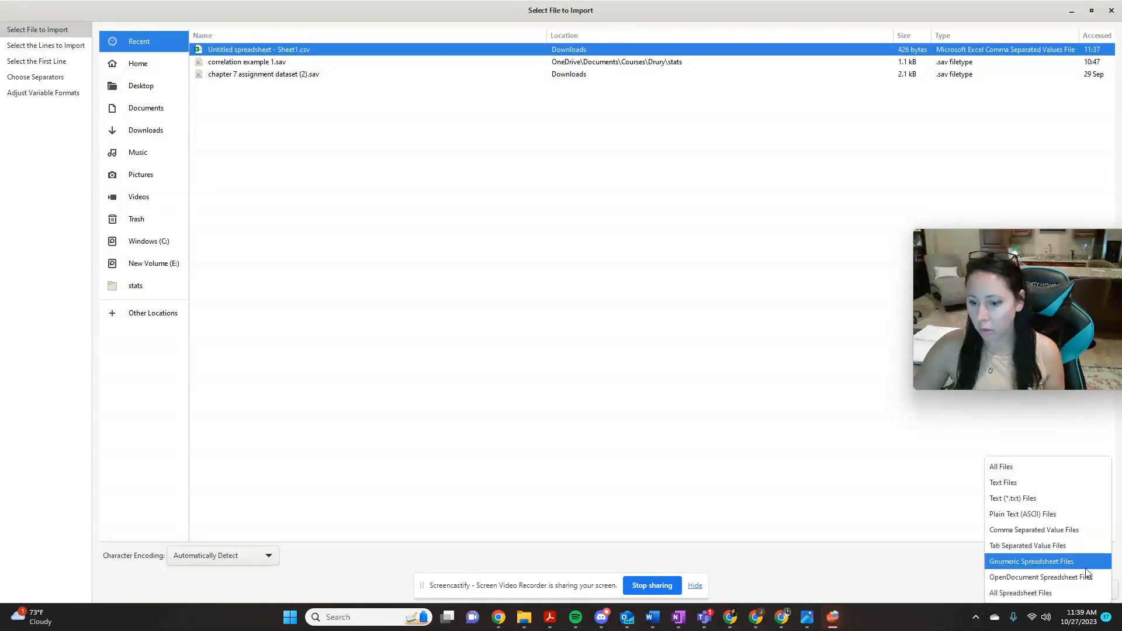
pyautogui.click(1049, 531)
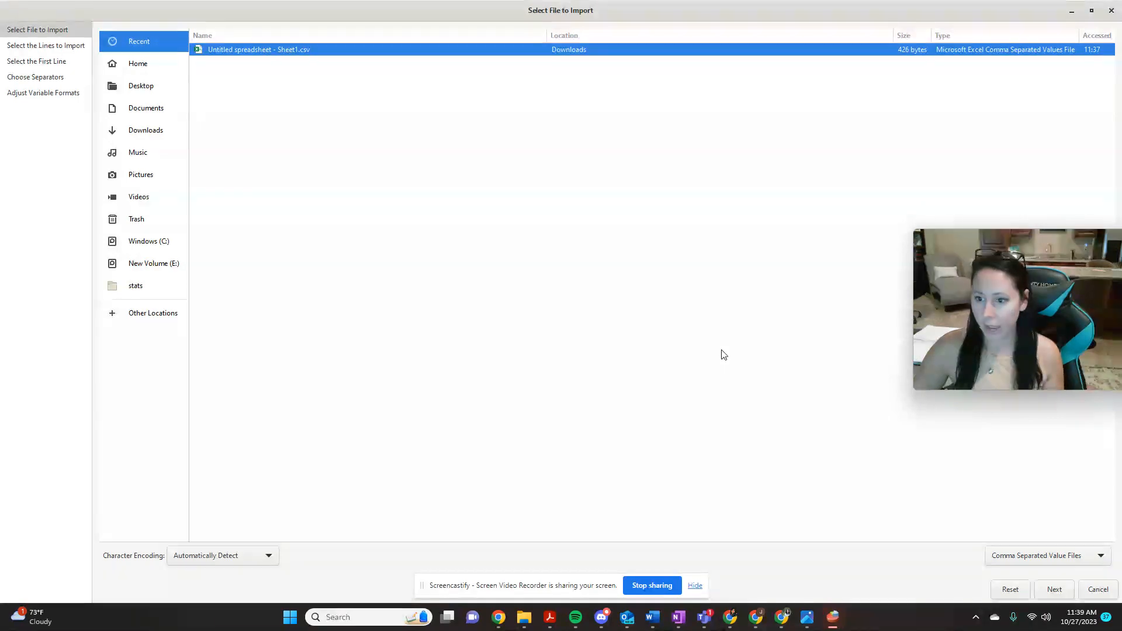
# Choose examplecorrelationdatasheets - Sheet1.csv from the Downloads folder for import and accept importing all cases
pyautogui.click(140, 134)
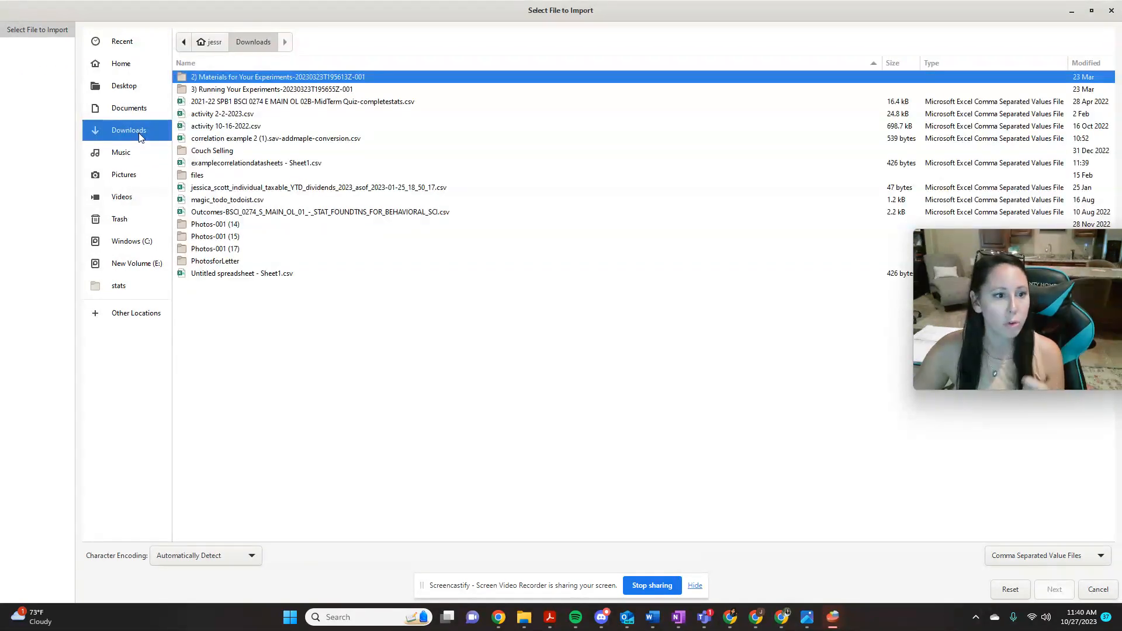
pyautogui.click(239, 166)
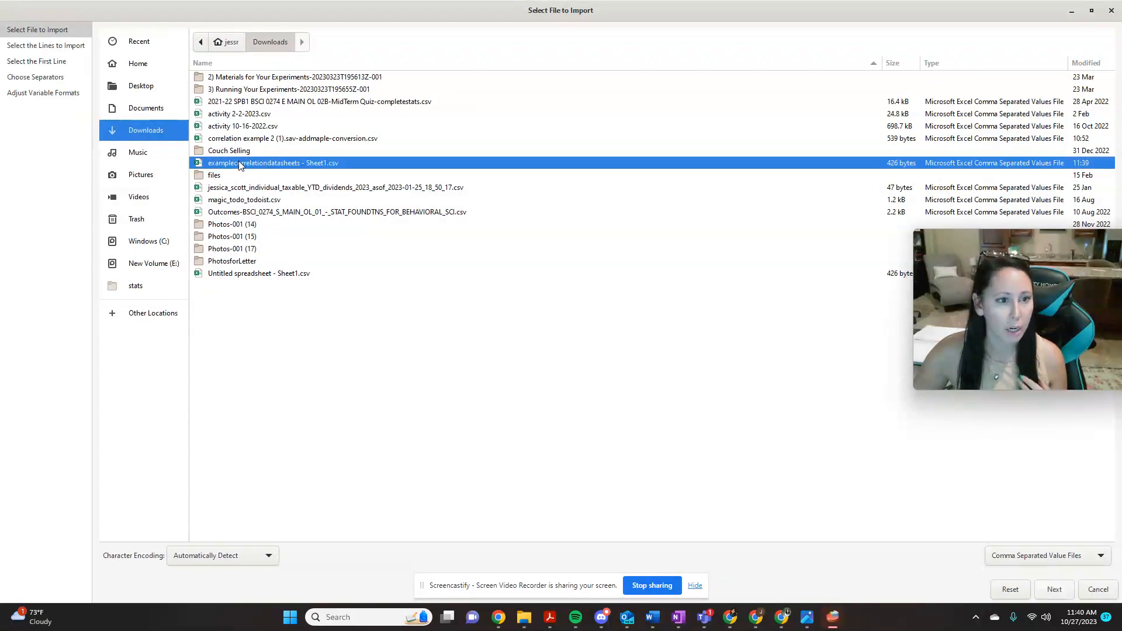
pyautogui.doubleClick(291, 169)
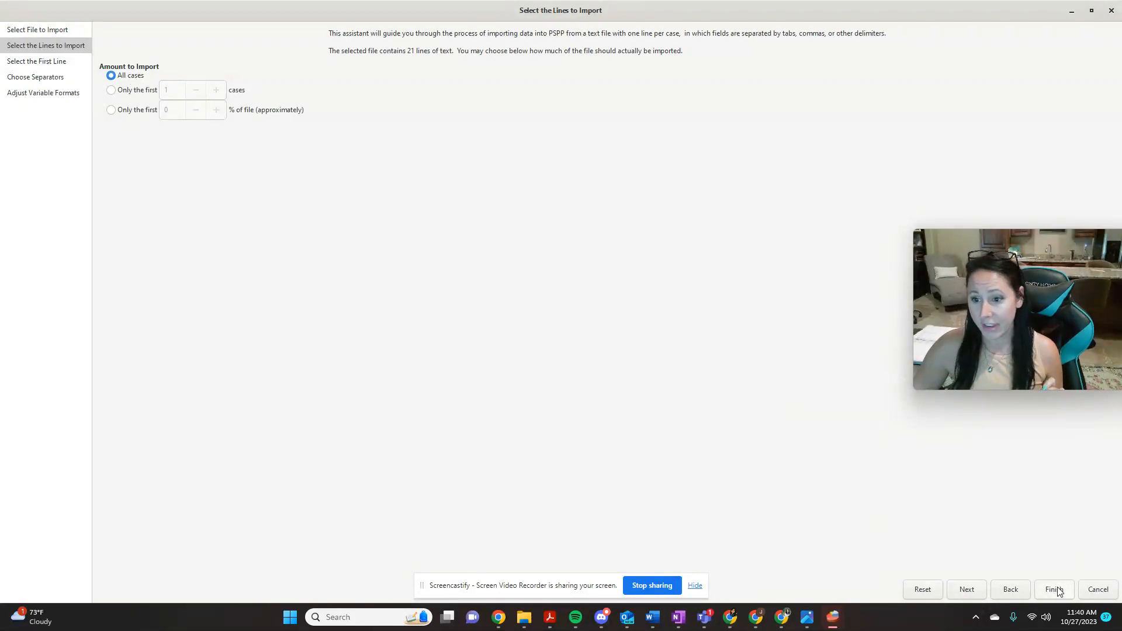
pyautogui.click(967, 589)
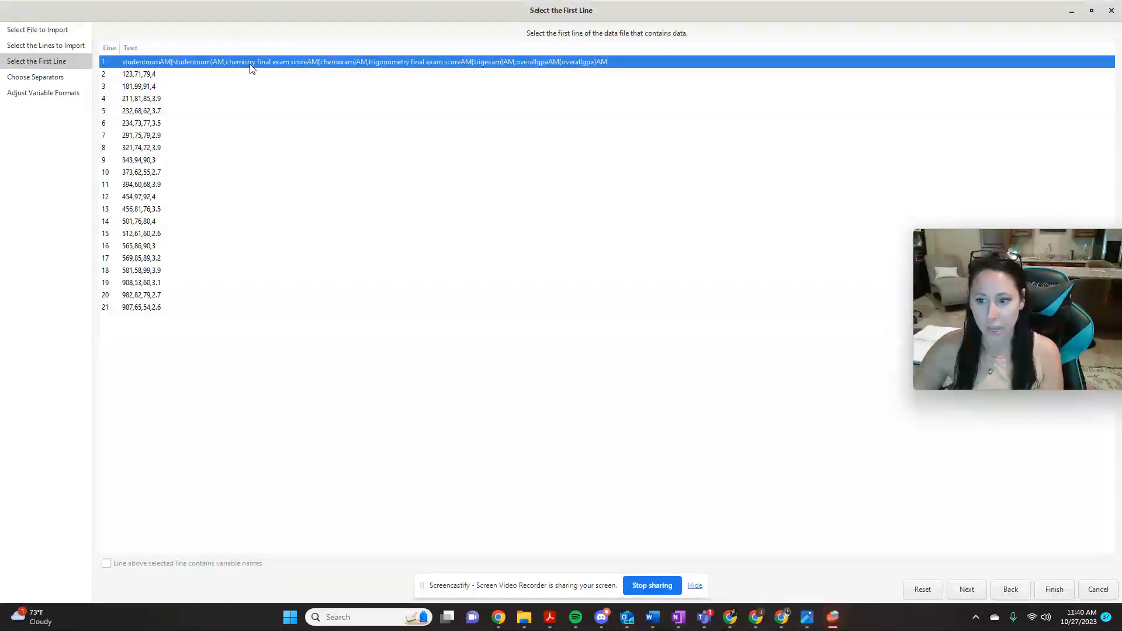
# Set line 2 as the first line containing data and use Comma as the field separator
pyautogui.click(148, 77)
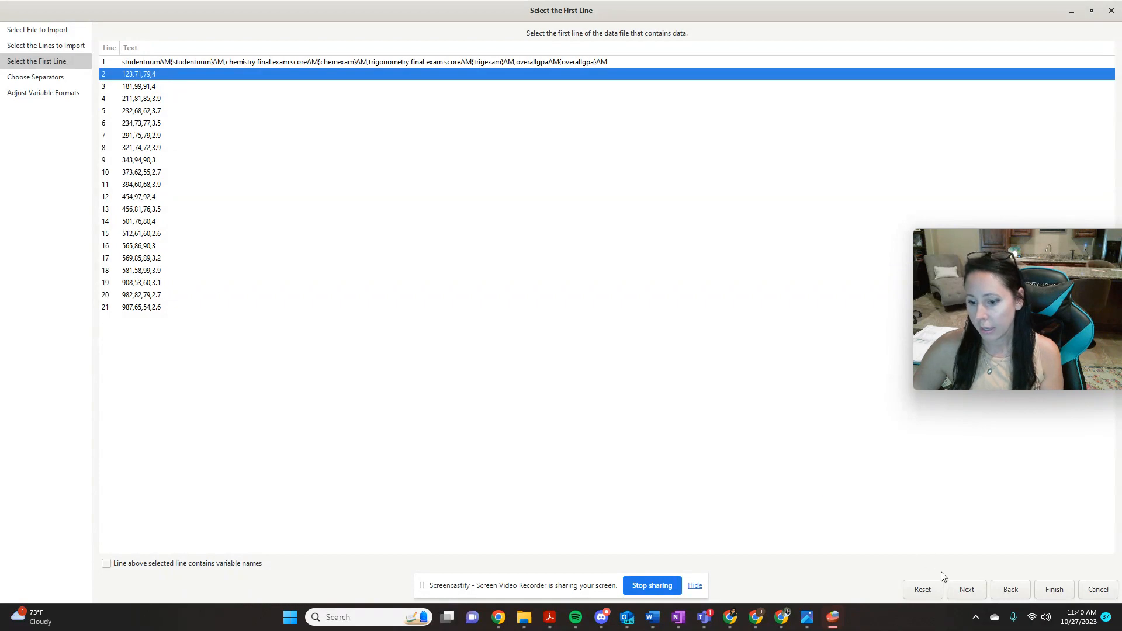
pyautogui.click(967, 589)
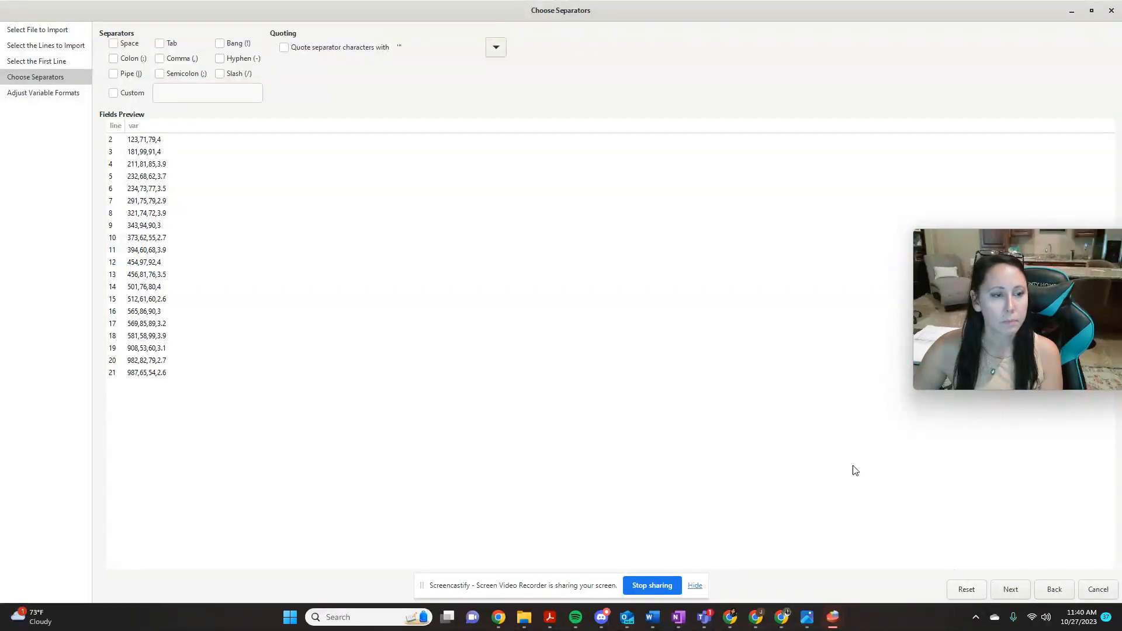
pyautogui.click(160, 59)
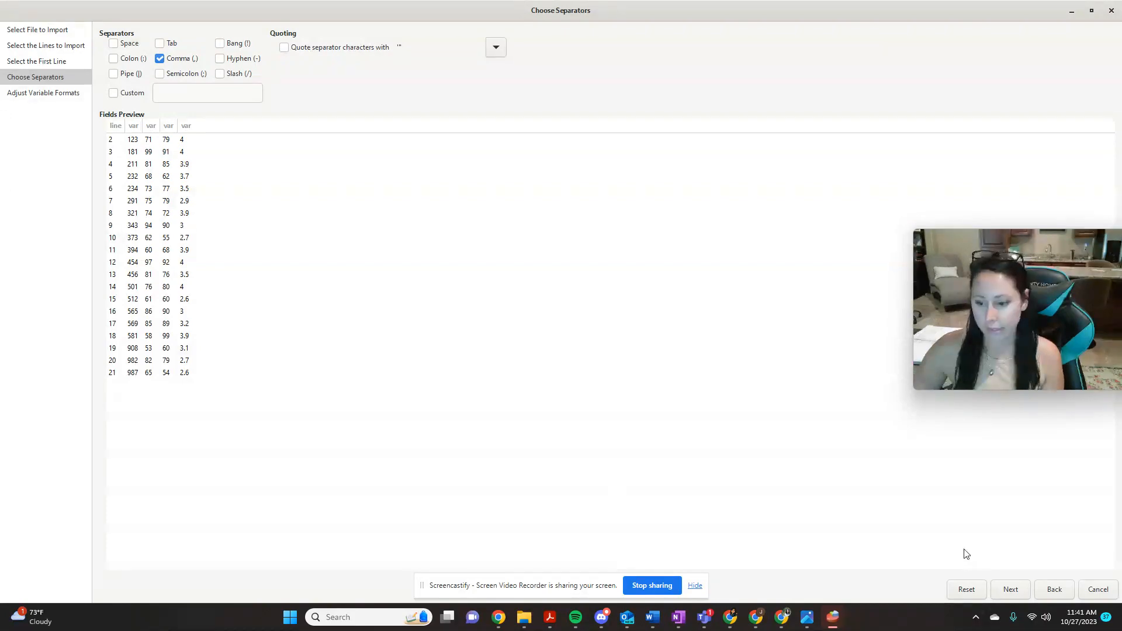
pyautogui.click(1010, 589)
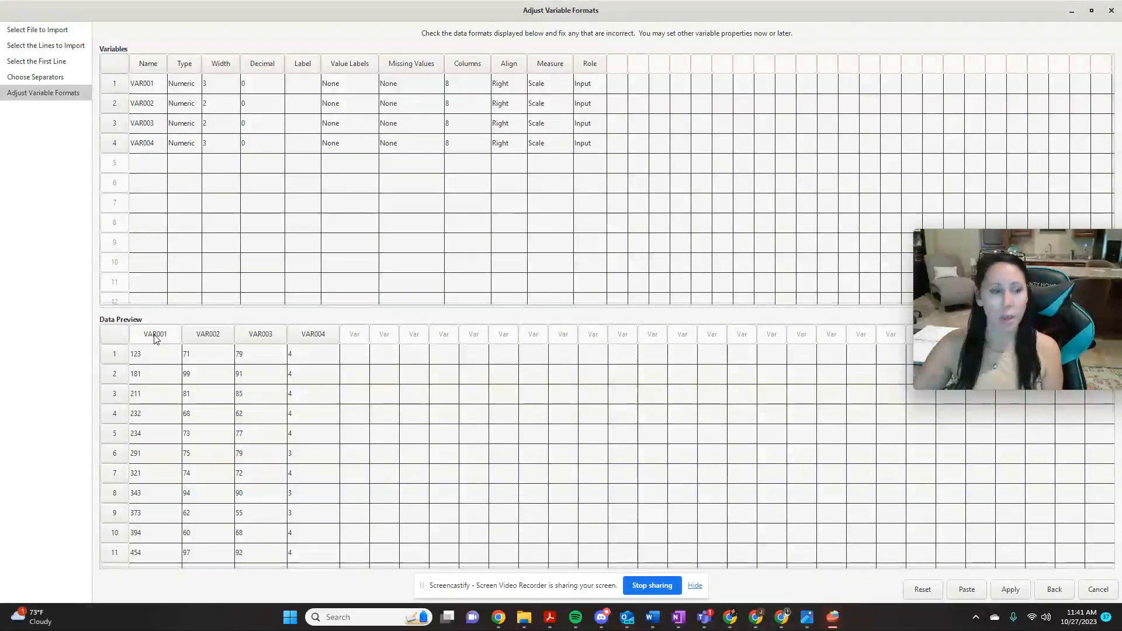
# Name the first variable studentnumber and the second variable trigscore
pyautogui.click(133, 91)
pyautogui.click(131, 90)
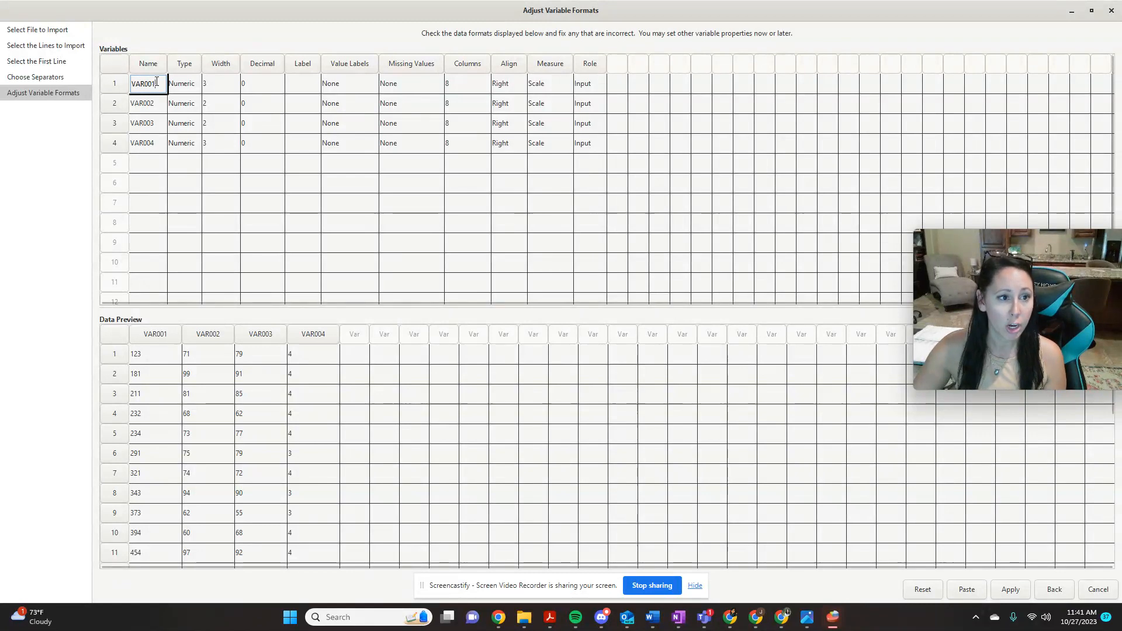
pyautogui.write('stu')
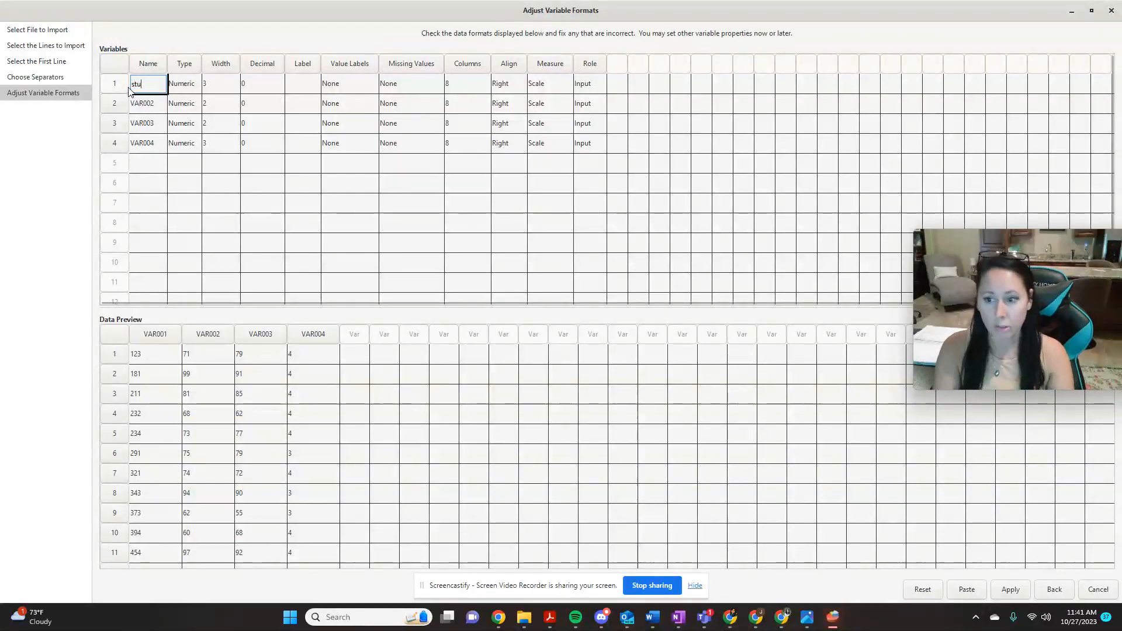
pyautogui.write('dentnumber')
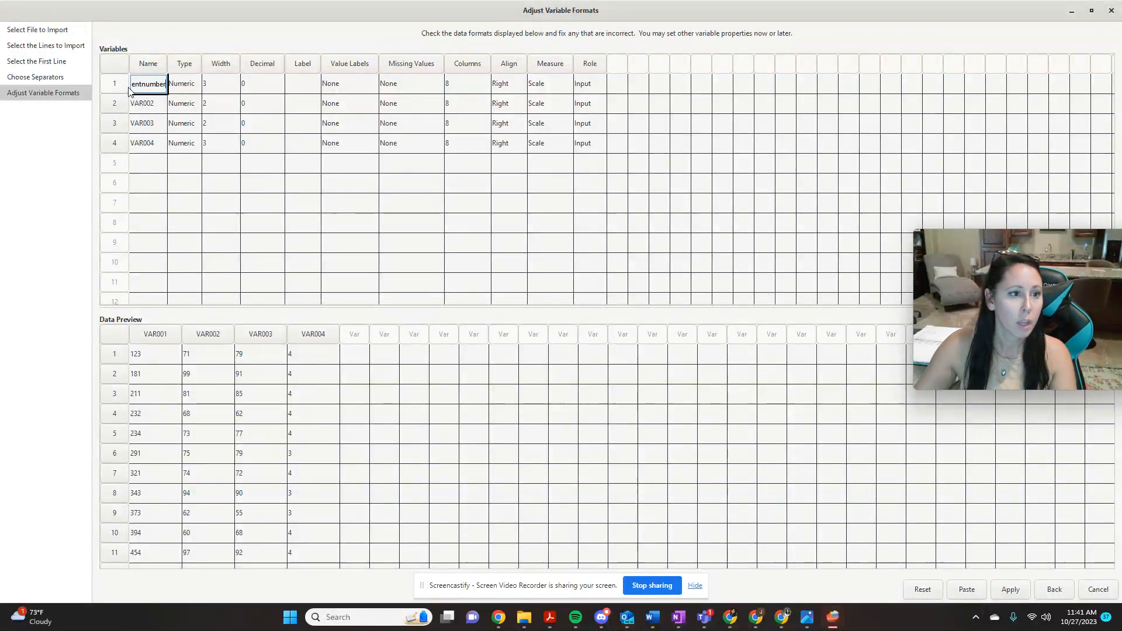
pyautogui.click(146, 99)
pyautogui.click(146, 99)
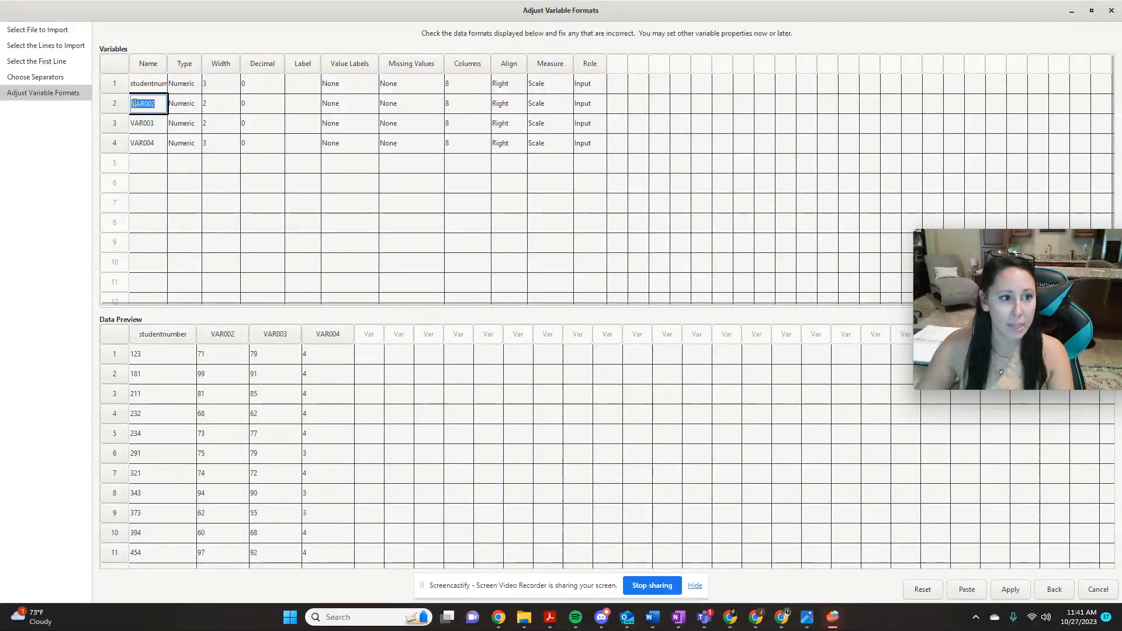
pyautogui.write('trigscore')
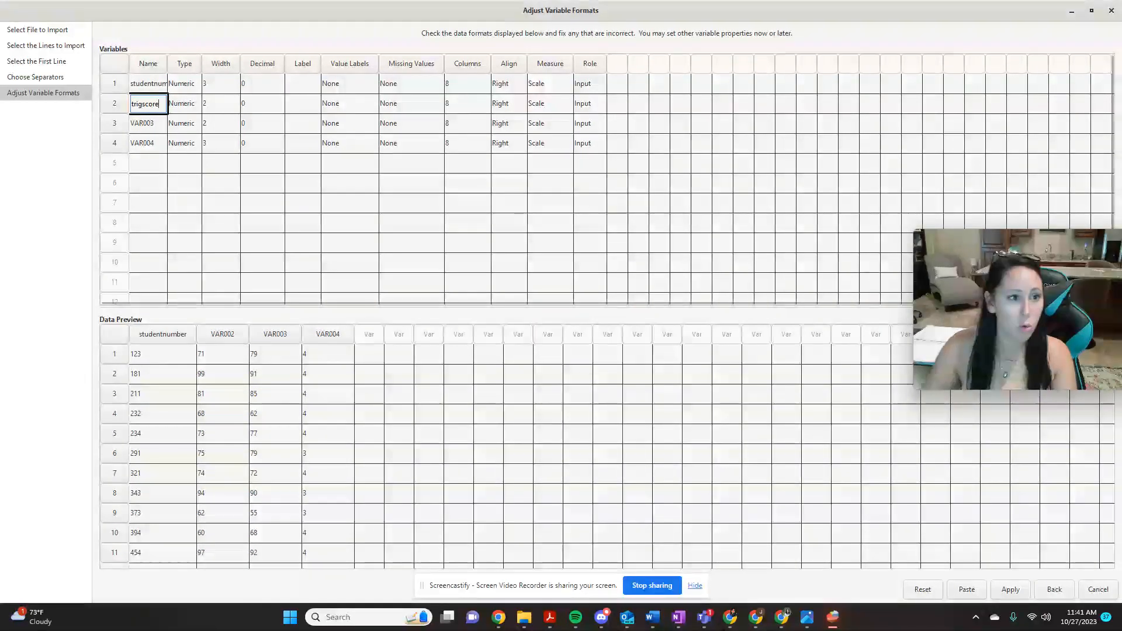
# Name the third variable chemscore
pyautogui.click(157, 123)
pyautogui.click(154, 124)
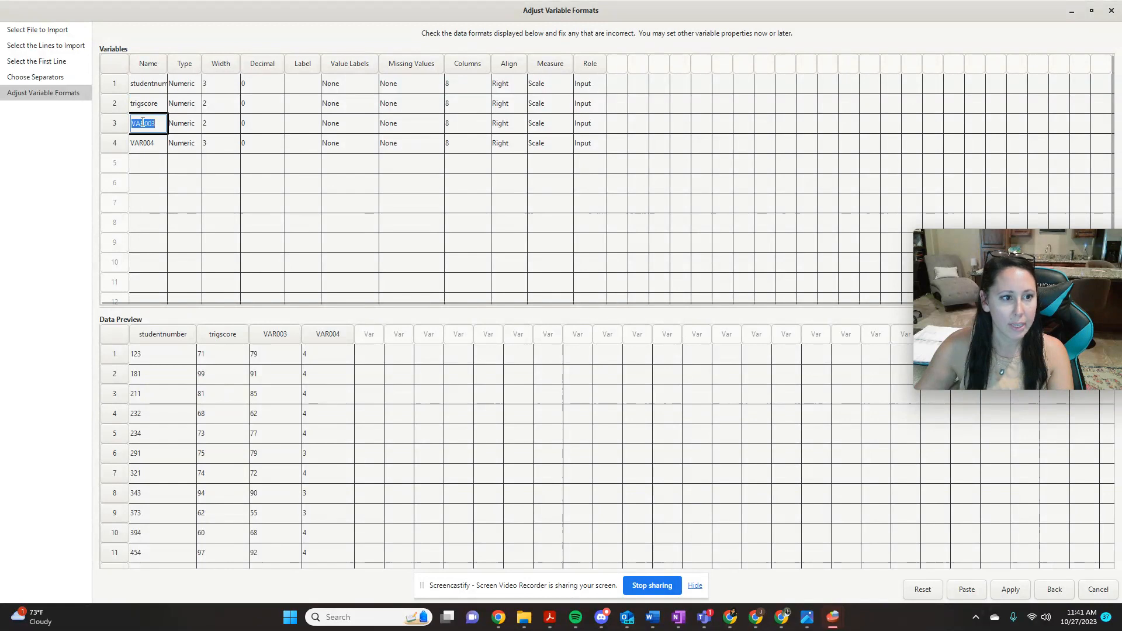
pyautogui.write('chrem')
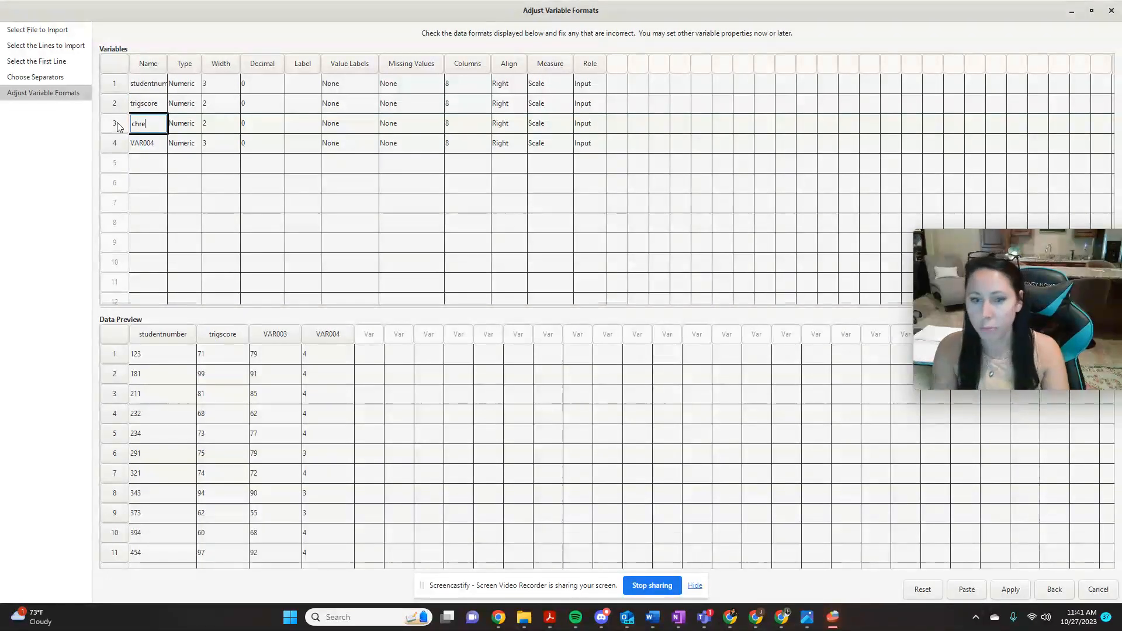
pyautogui.press('BackSpace')
pyautogui.press('BackSpace')
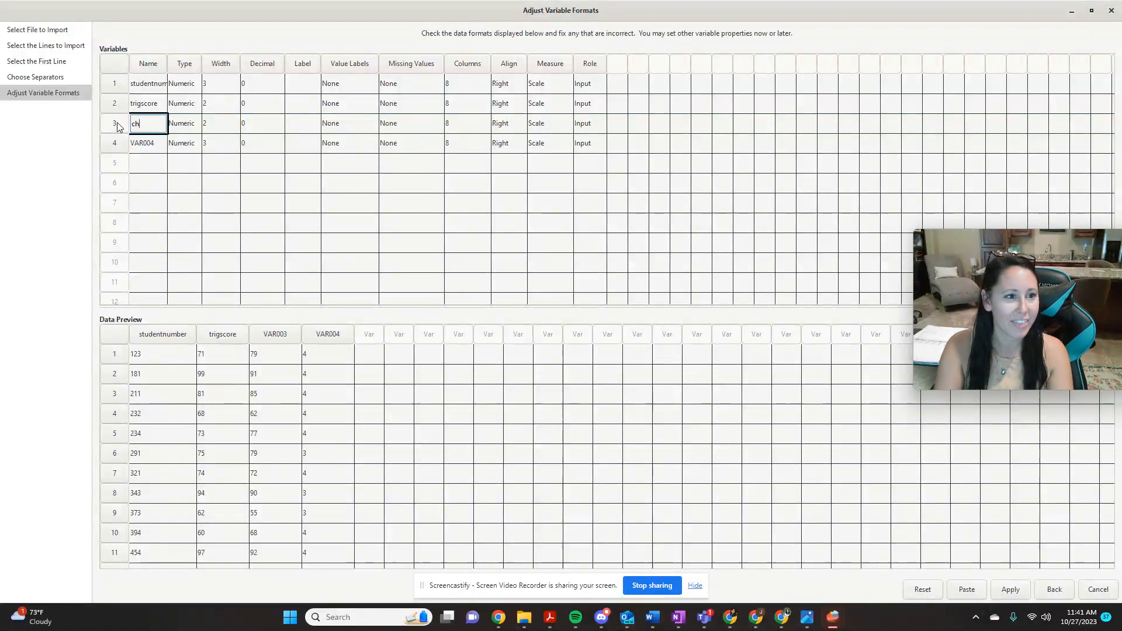
pyautogui.write('emscore')
# Name the fourth variable overallGPA
pyautogui.click(154, 144)
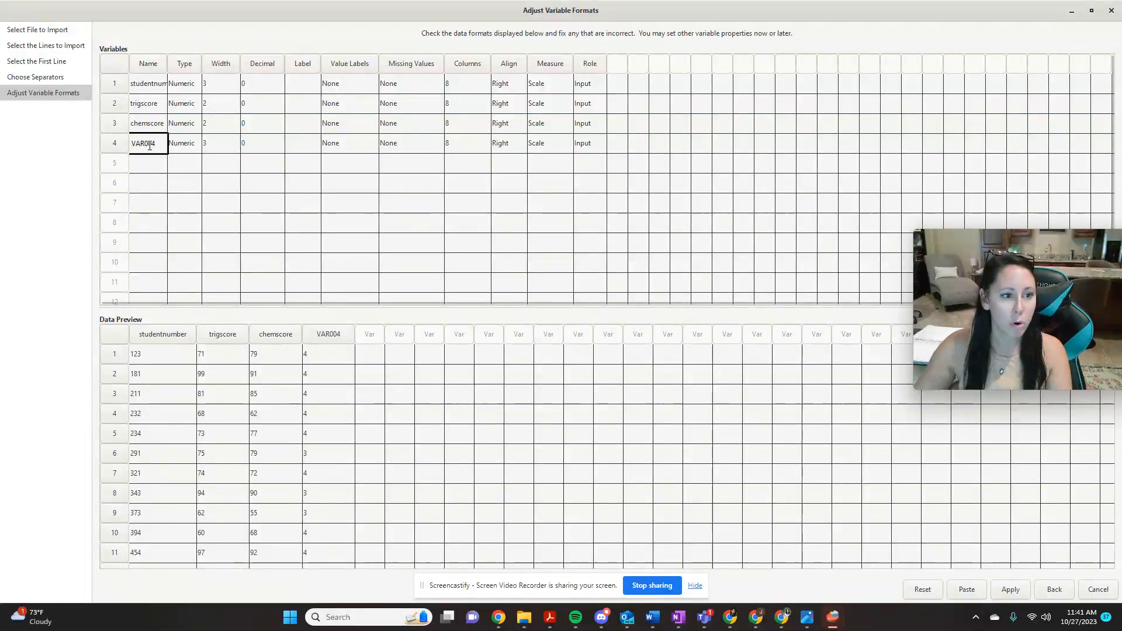
pyautogui.click(155, 145)
pyautogui.moveTo(155, 145); pyautogui.dragTo(128, 142)
pyautogui.write('overallGPA')
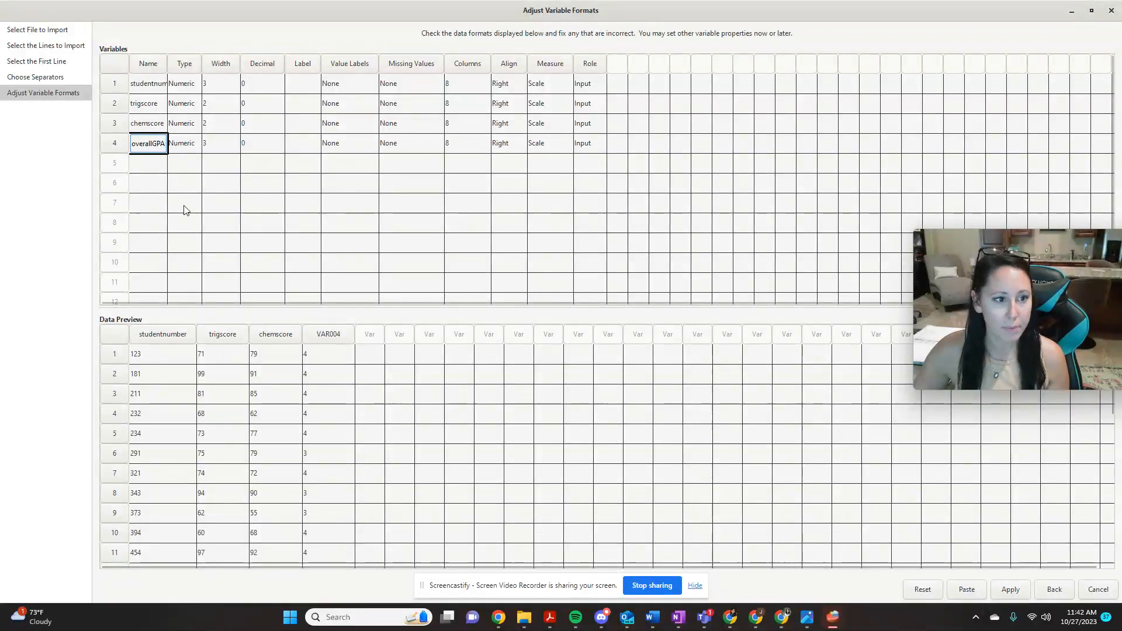
pyautogui.click(157, 170)
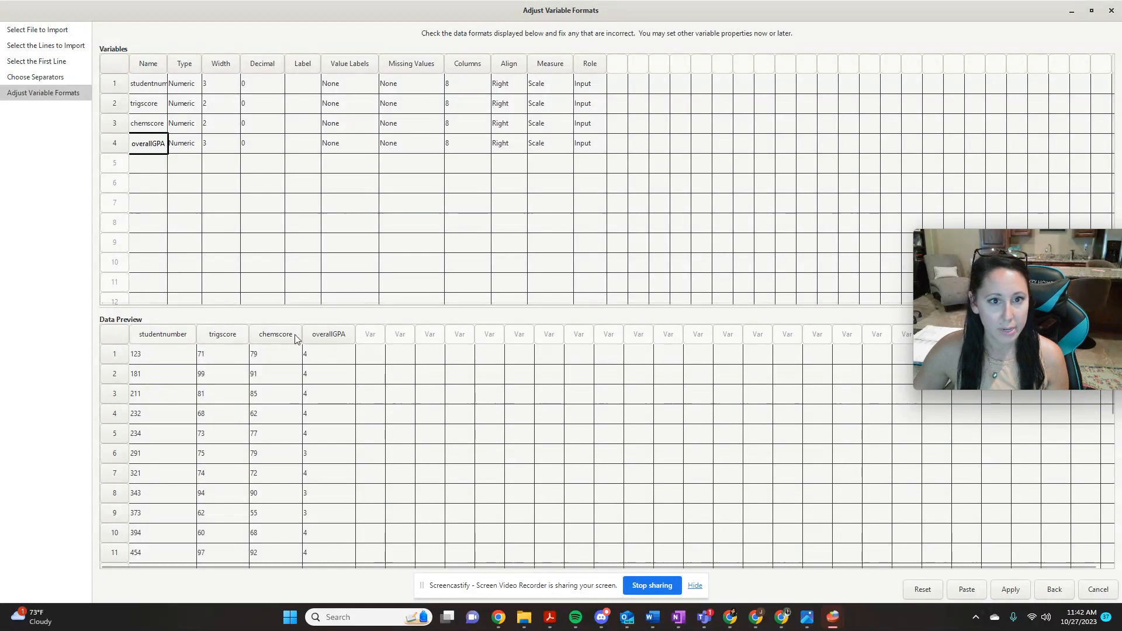
# Apply the import with the adjusted variable formats and display the imported cases in Data View
pyautogui.click(1011, 590)
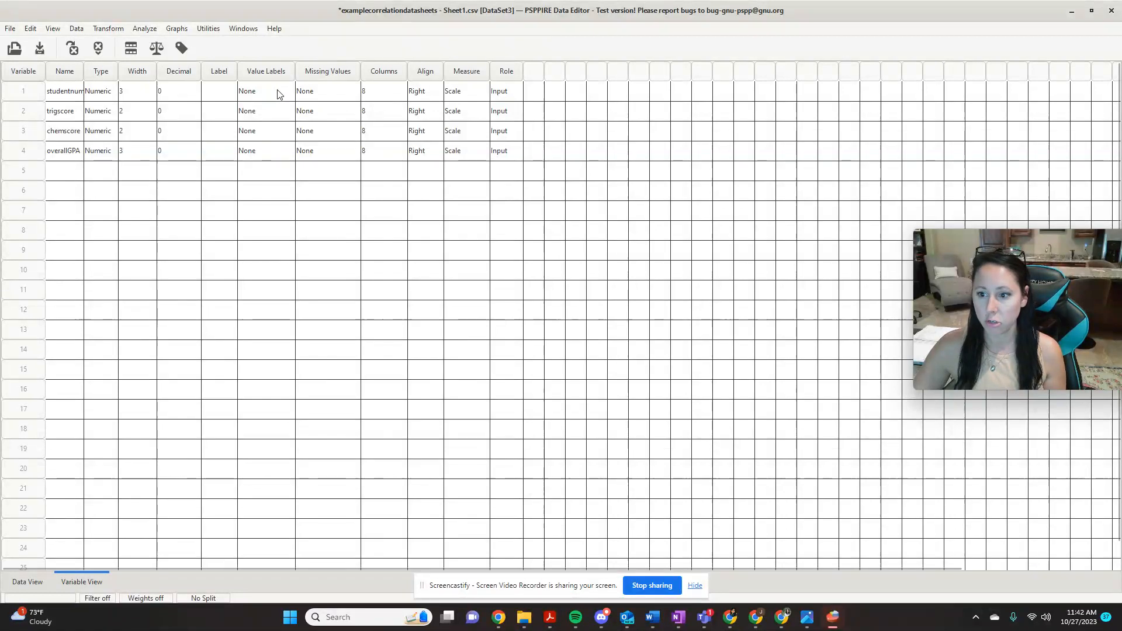
pyautogui.click(28, 582)
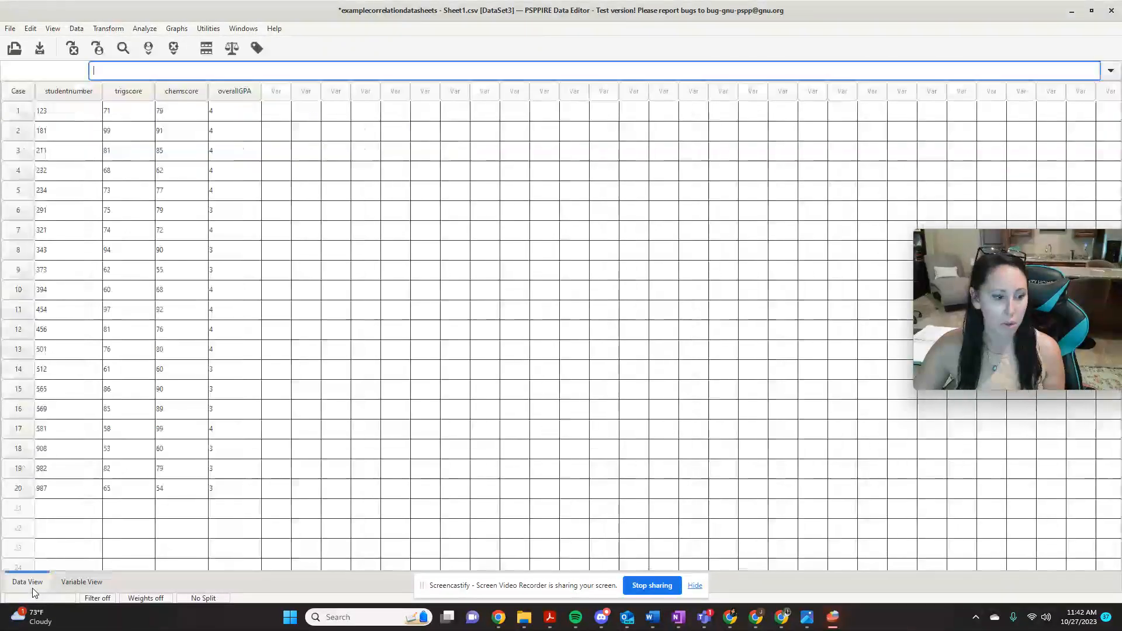